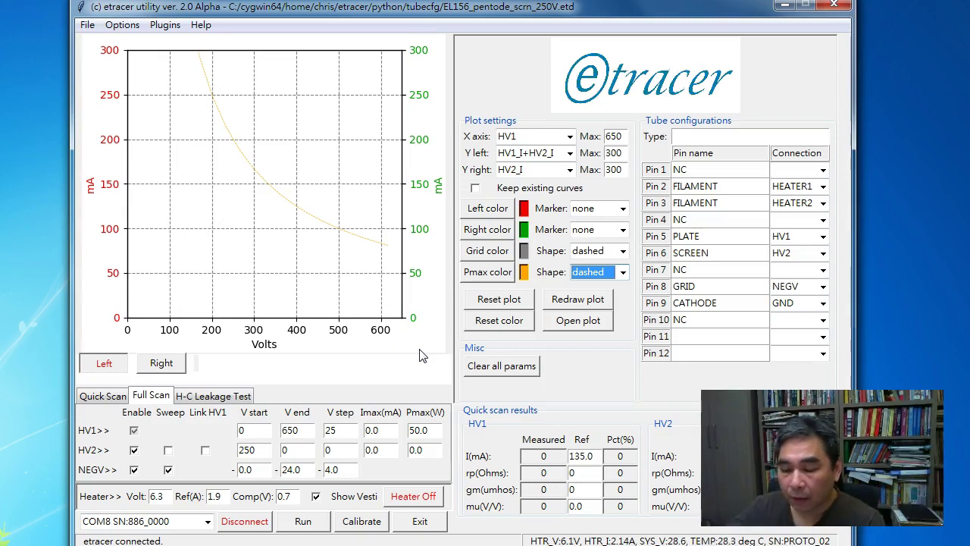
- Load the tube configuration file EL156_pentode_scrn_250V.etd
click(85, 26)
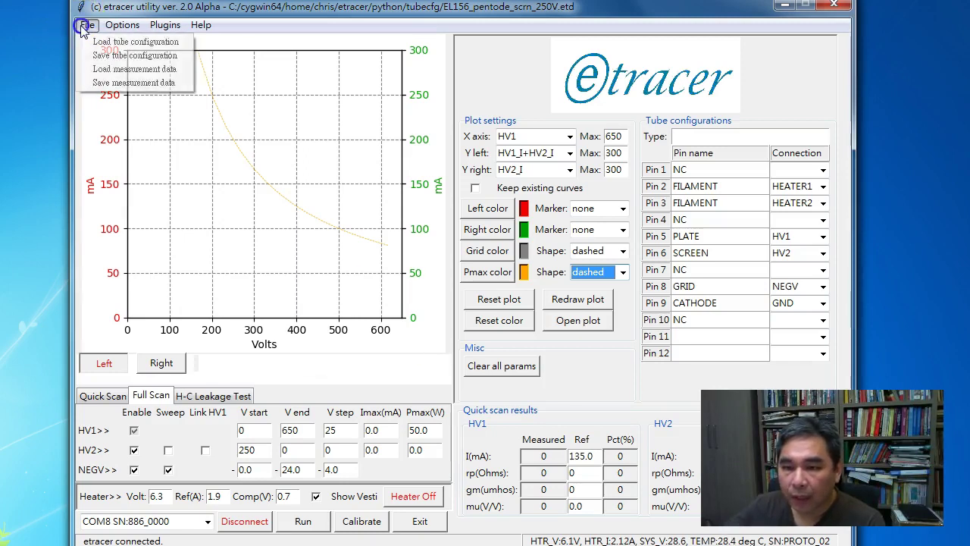
click(127, 47)
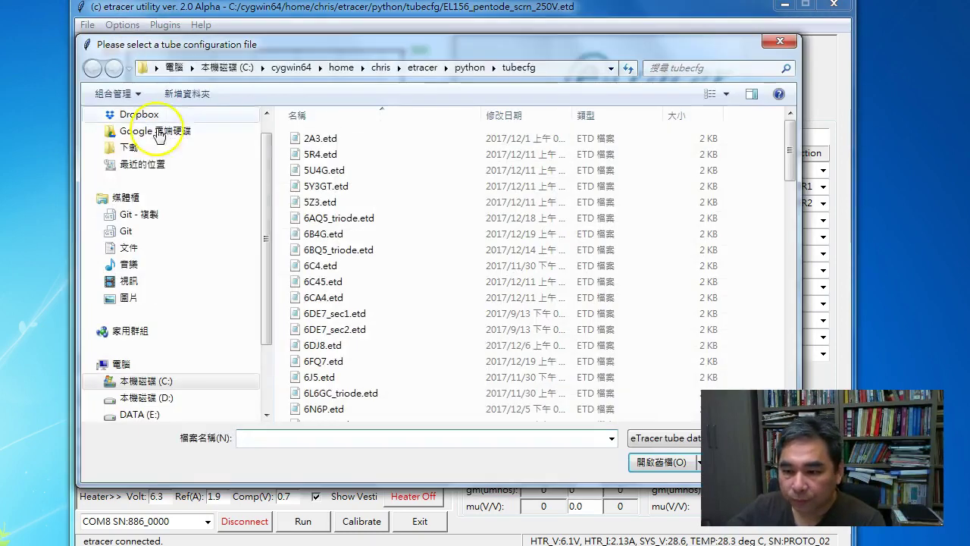
drag(336, 40, 256, 0)
click(275, 199)
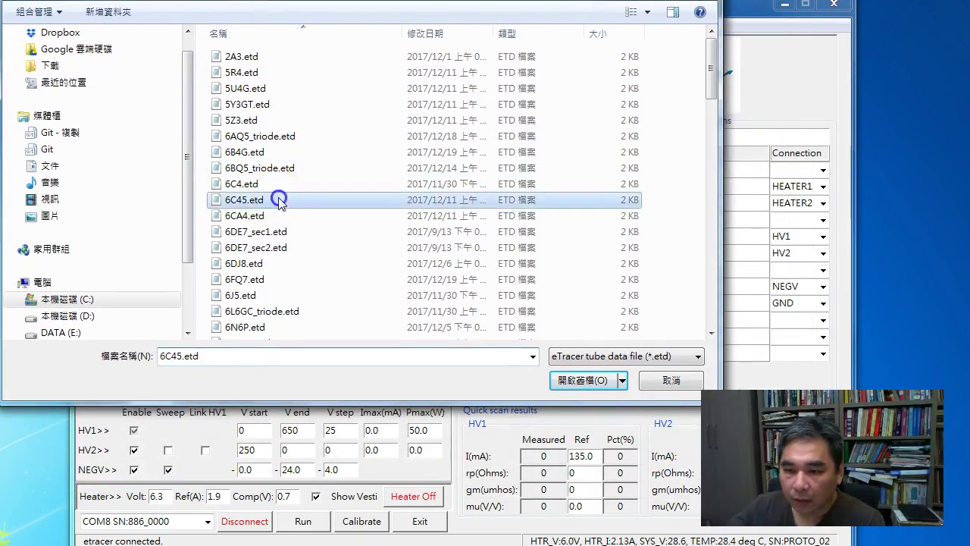
scroll(275, 227, down, 5)
scroll(274, 235, down, 12)
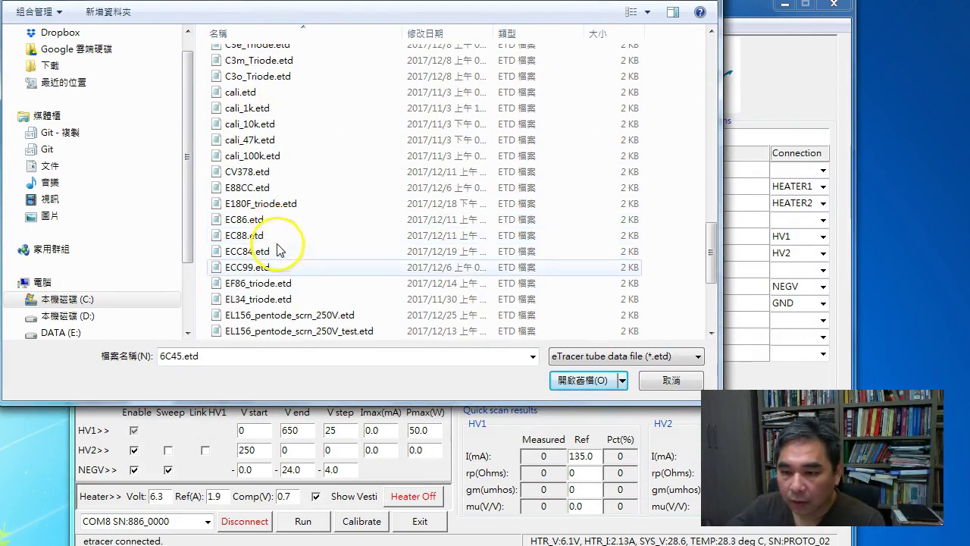
double_click(296, 316)
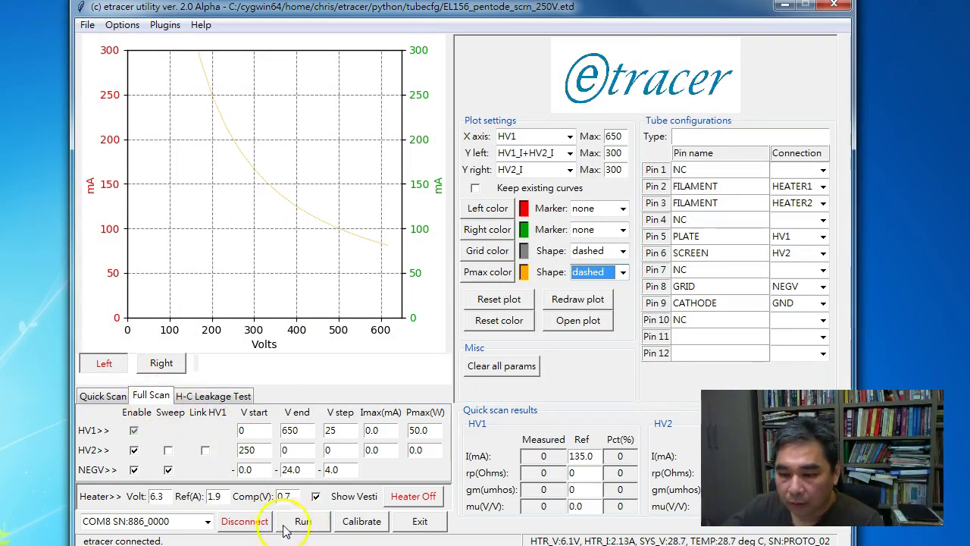
click(414, 500)
click(414, 500)
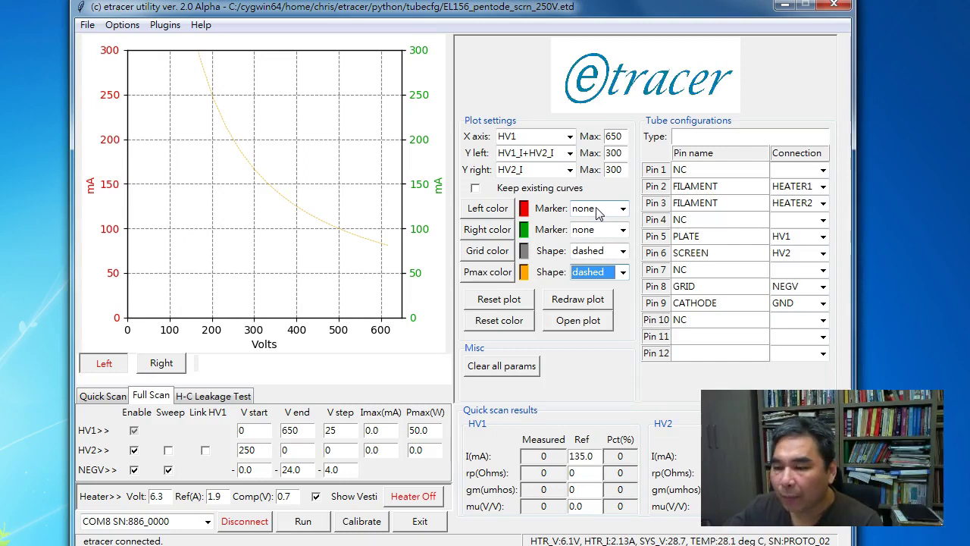
click(278, 245)
click(351, 204)
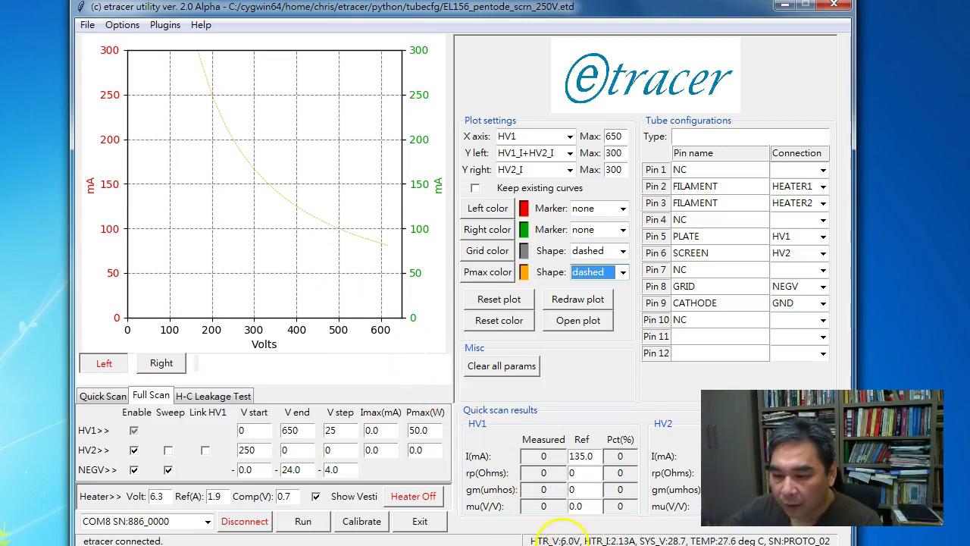
- Disable the heater's Show Vesti option and enable it again
click(316, 498)
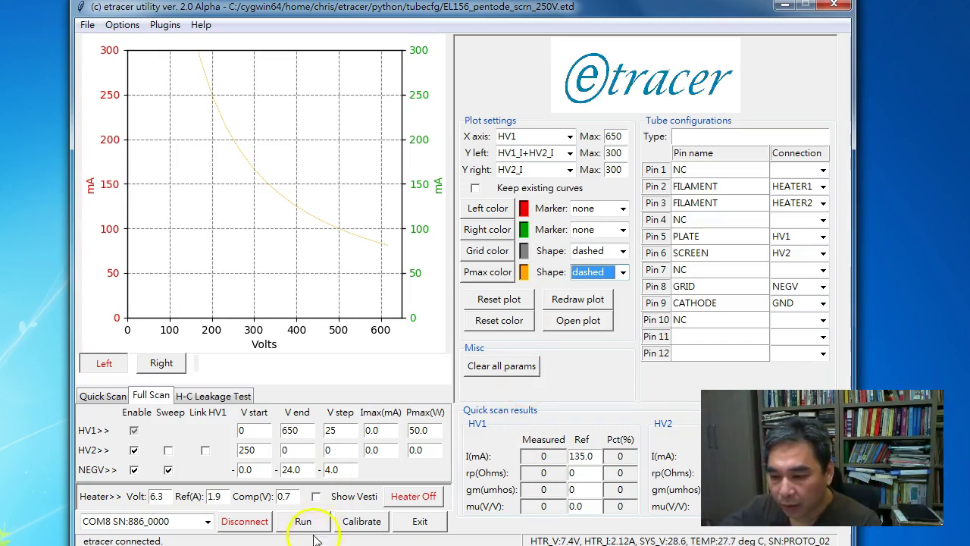
click(316, 496)
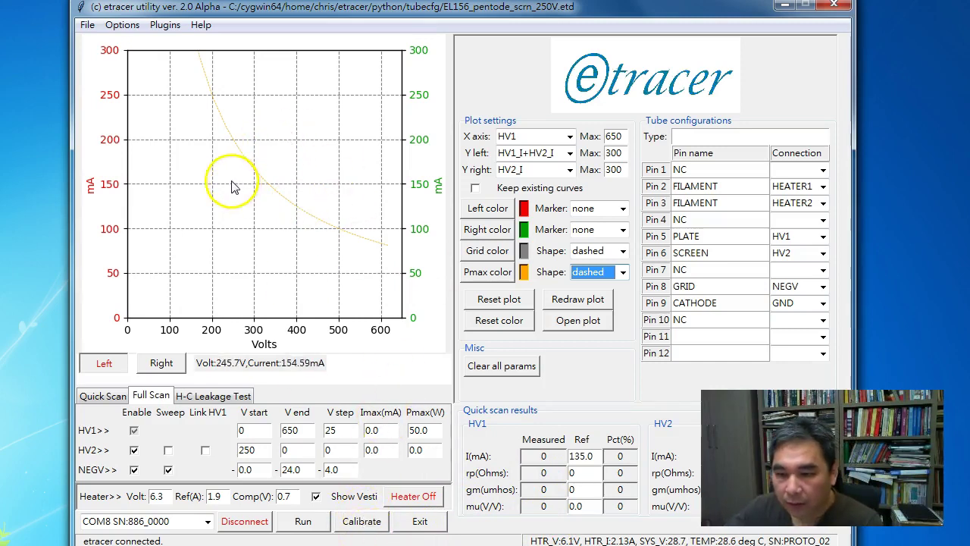
- Run the full scan to trace the tube's HV1_I+HV2_I and HV2_I curves
click(303, 521)
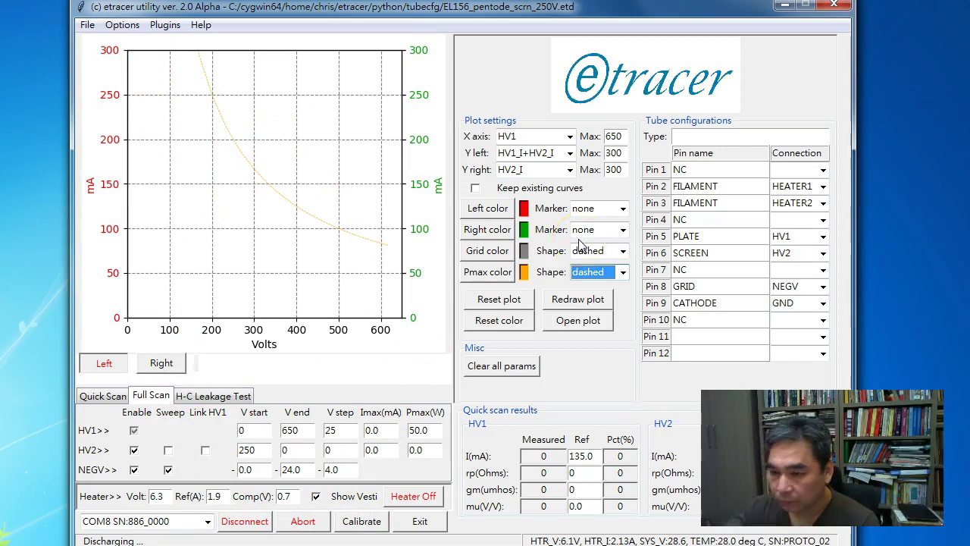
click(497, 303)
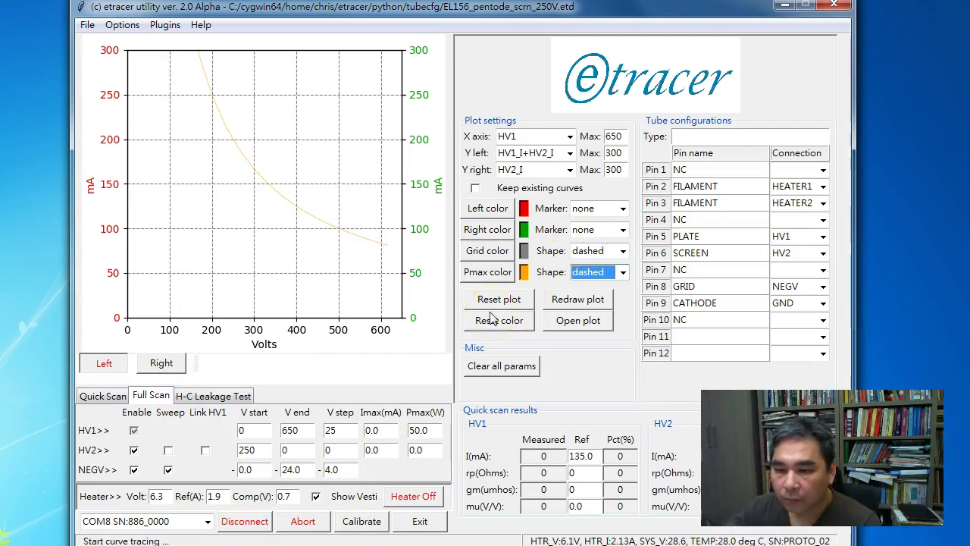
click(447, 13)
drag(447, 13, 447, 7)
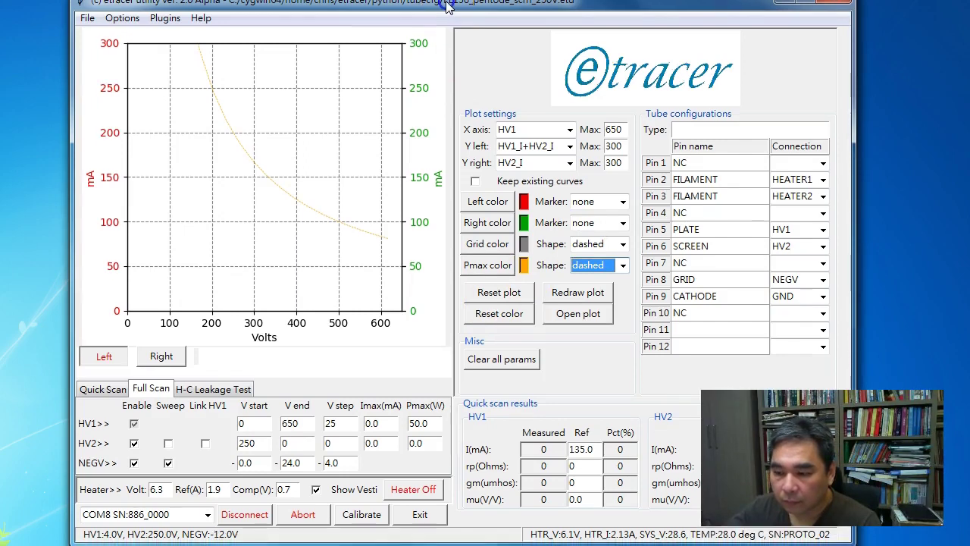
click(498, 241)
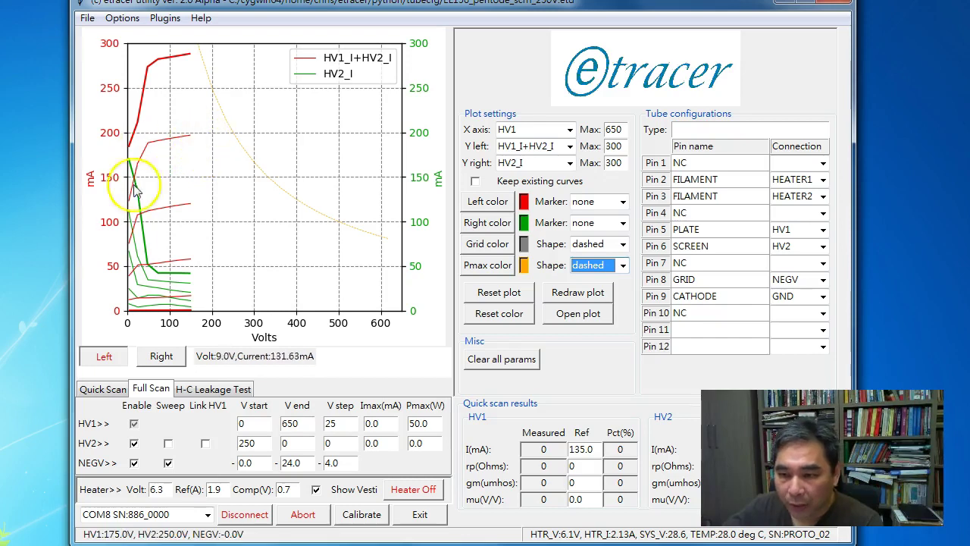
click(254, 137)
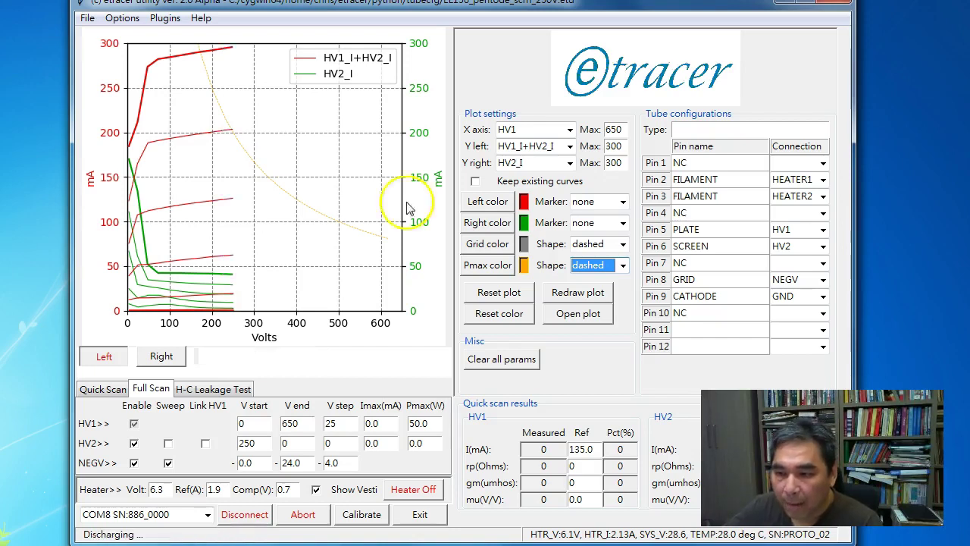
- Change the color of the Y-left curves to magenta (red 198, green 43, blue 170)
click(485, 201)
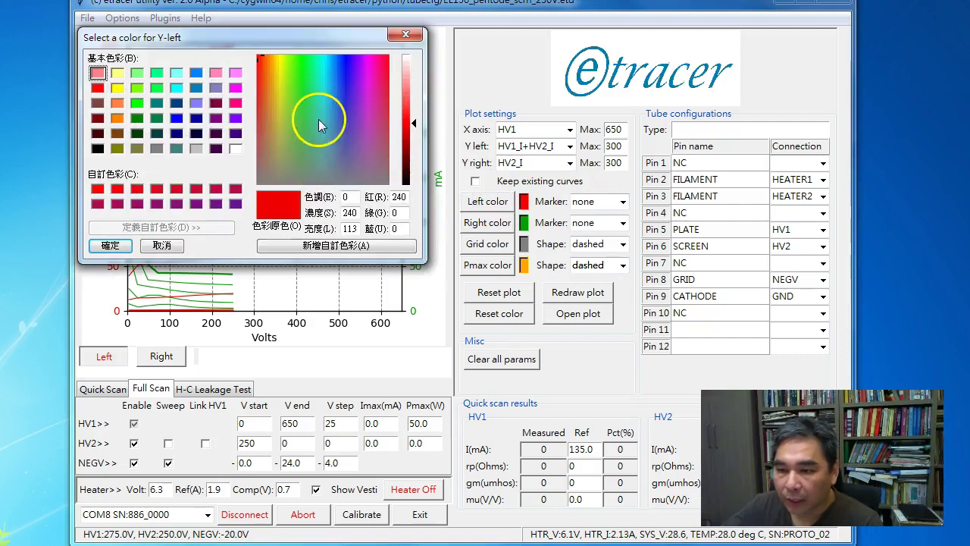
drag(319, 125, 338, 112)
click(353, 80)
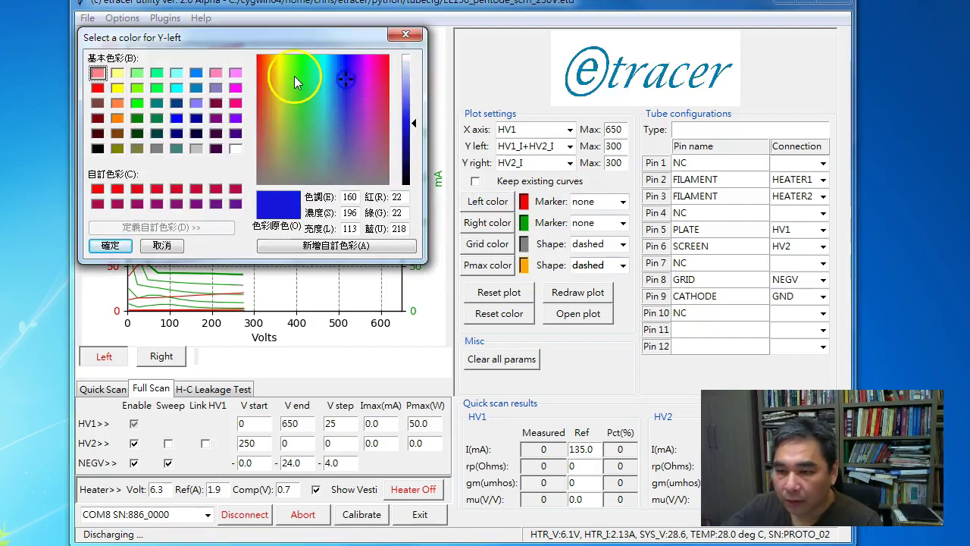
click(377, 74)
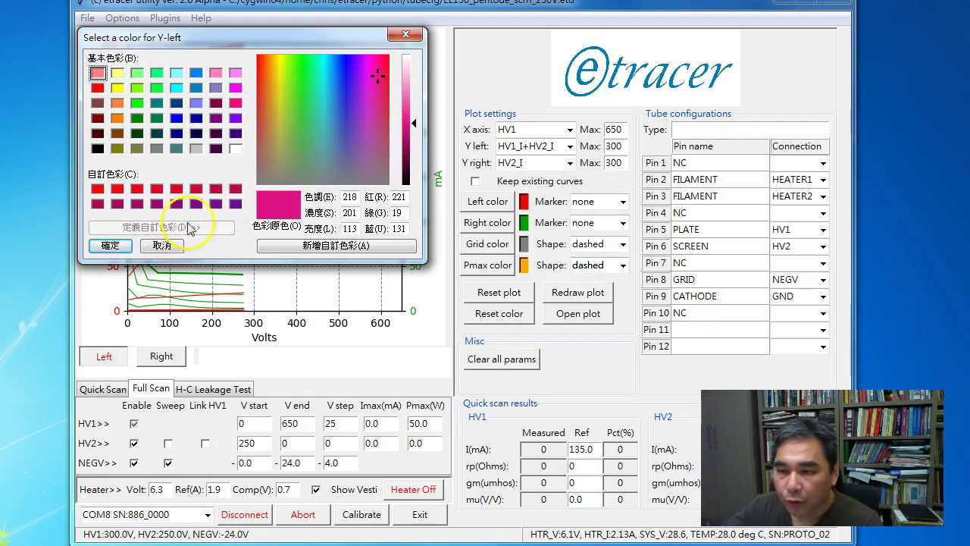
click(371, 100)
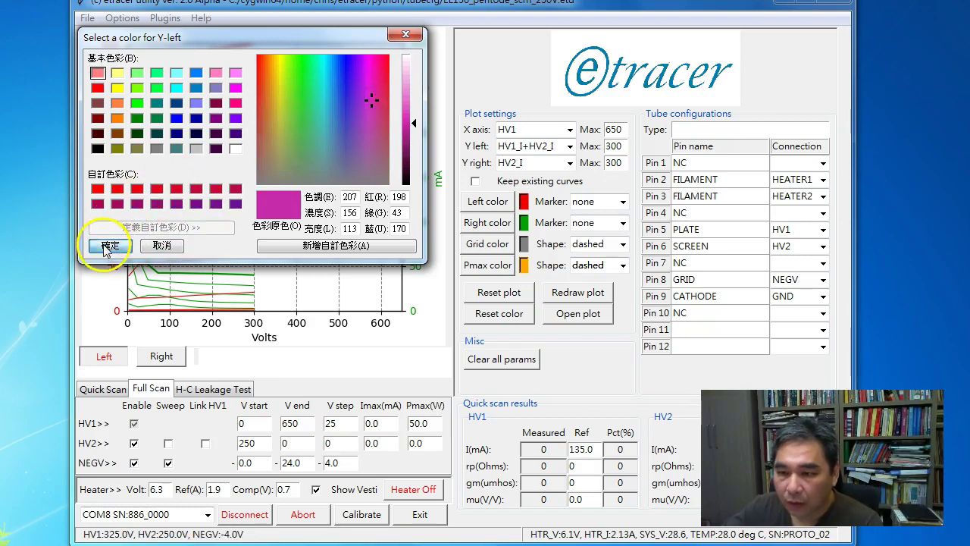
click(110, 245)
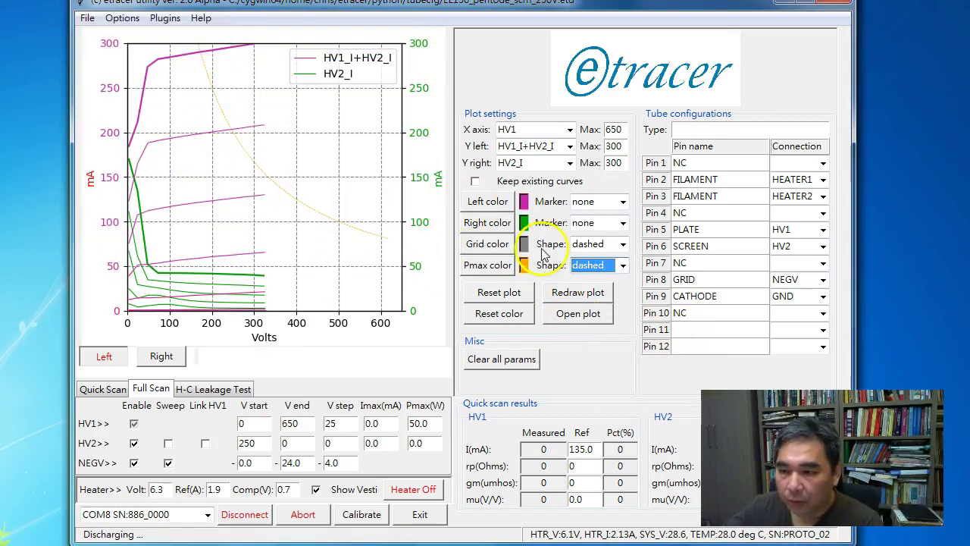
- Change the color of the Y-right curves to a medium blue (red 67, green 142, blue 188)
click(498, 225)
click(277, 132)
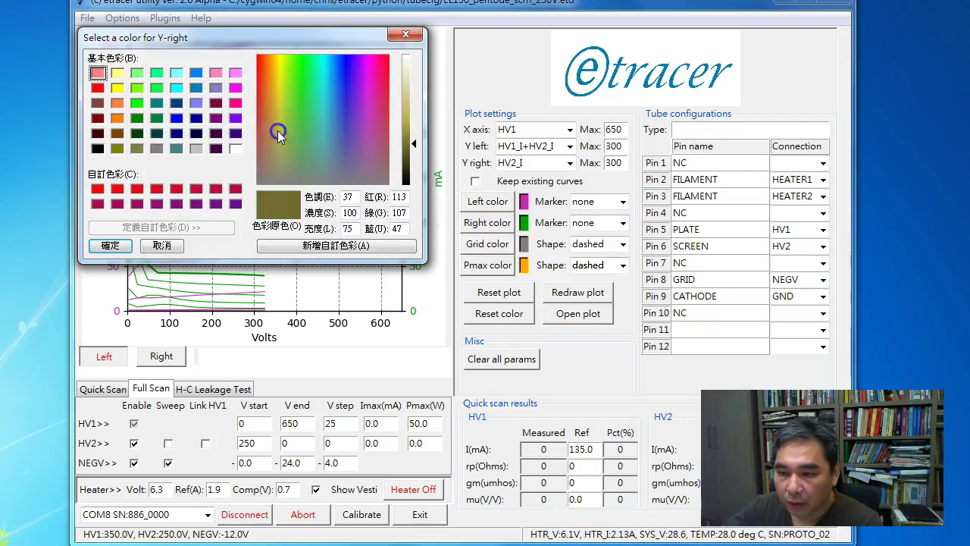
click(302, 135)
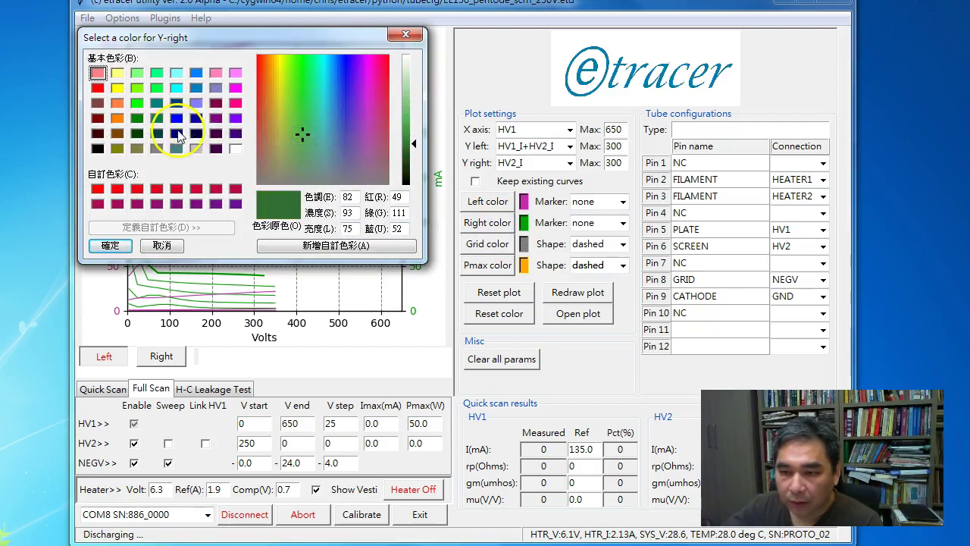
click(176, 119)
click(331, 123)
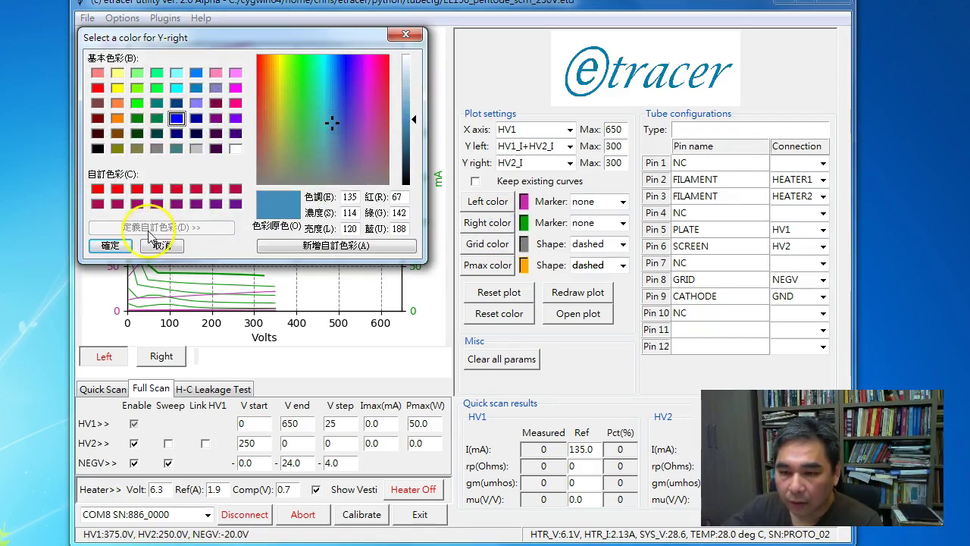
click(112, 244)
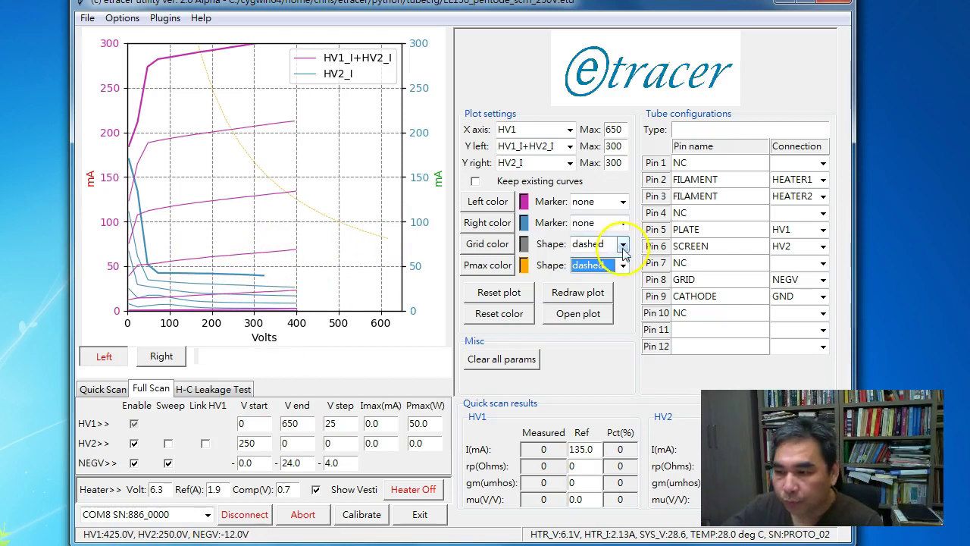
- Try the solid and dashdot grid line shapes and return the grid to dashed
click(621, 243)
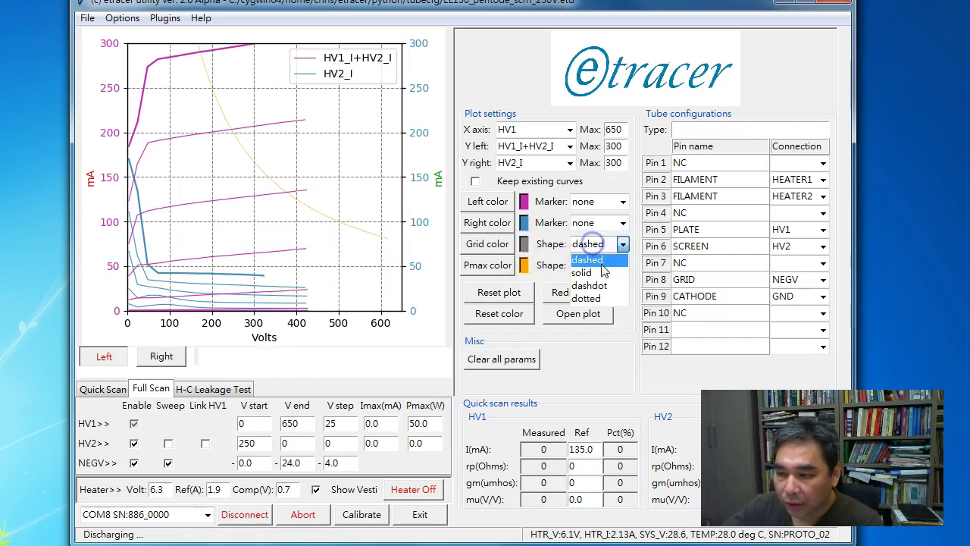
click(598, 273)
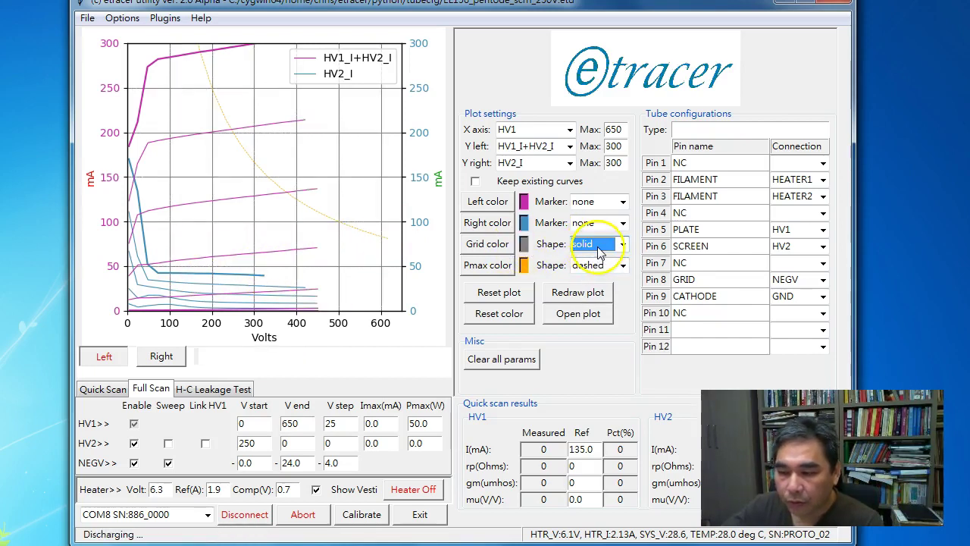
click(600, 244)
click(589, 286)
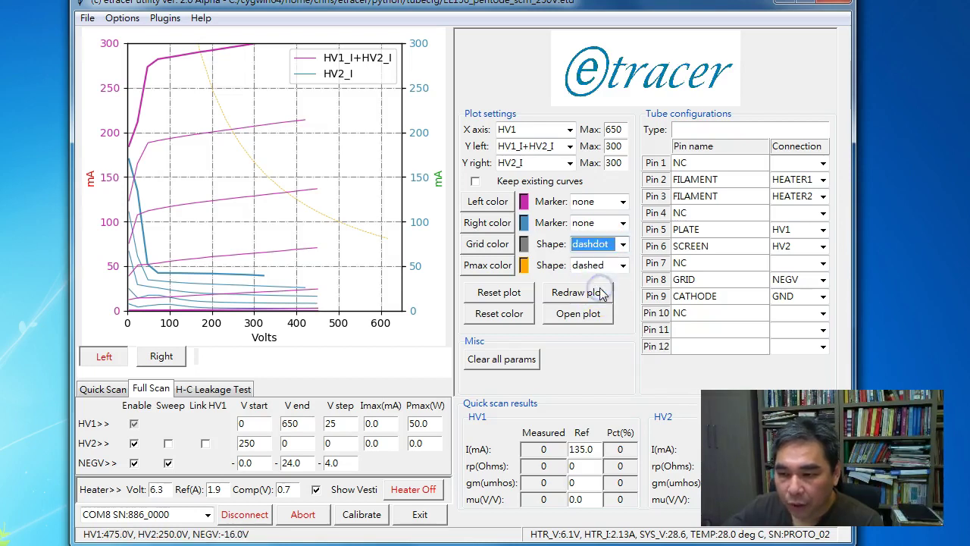
click(600, 243)
click(602, 260)
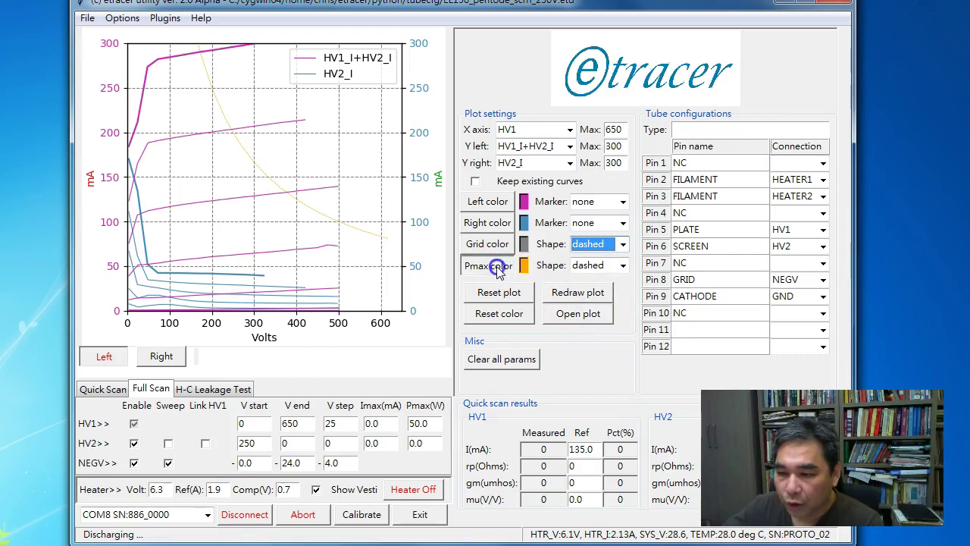
- Change the color of the Pmax curve to crimson
click(487, 244)
click(270, 105)
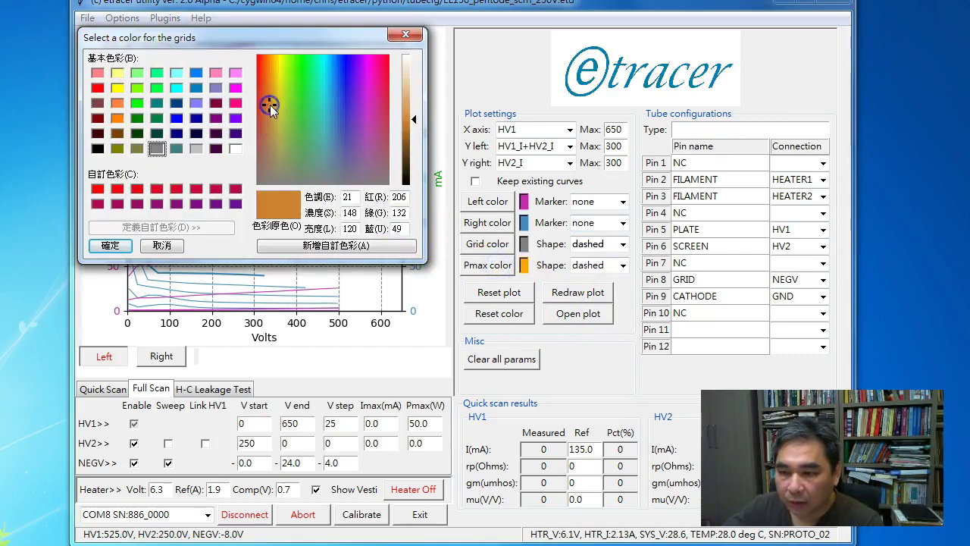
click(382, 113)
click(109, 247)
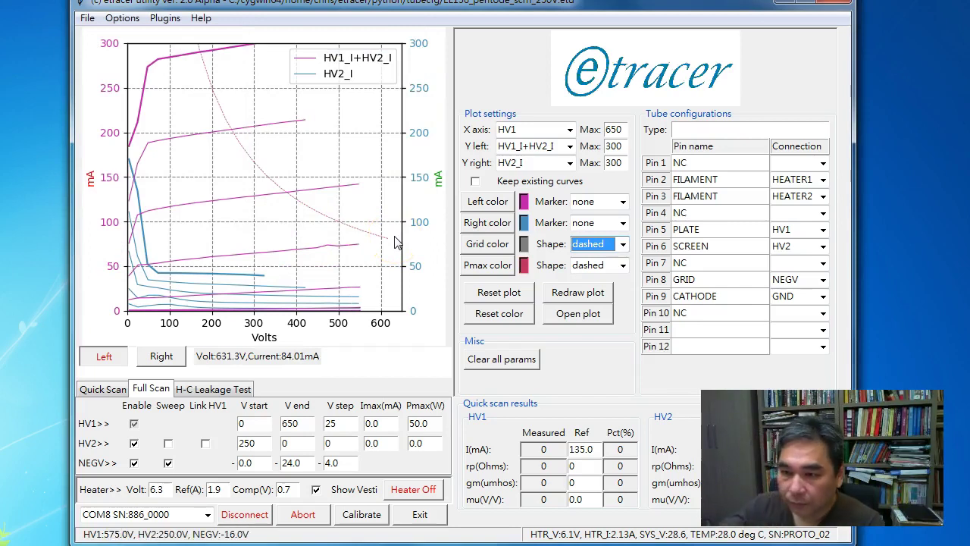
- Try the solid 3 and solid 5 markers on the Y-left curves and set them to hollow 5
click(604, 200)
click(612, 231)
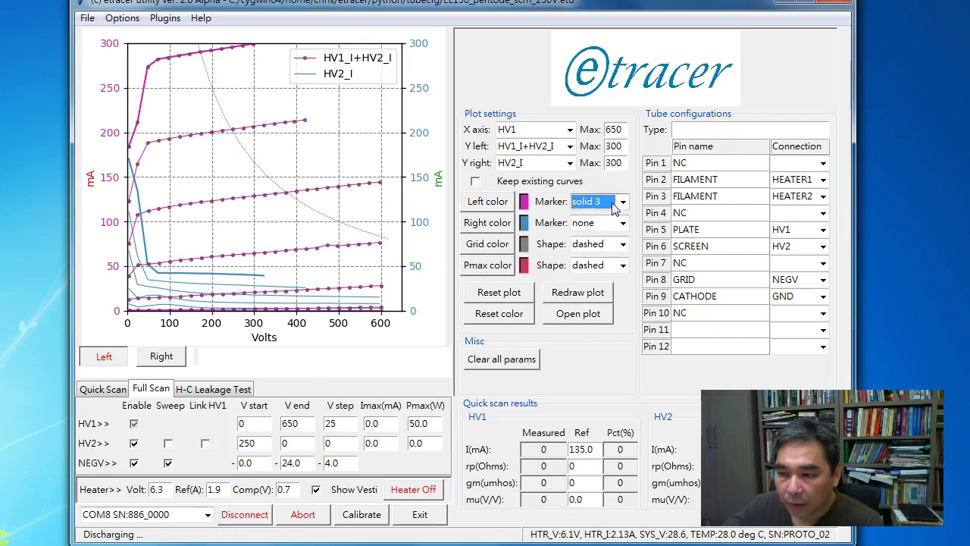
click(616, 201)
click(602, 244)
click(621, 201)
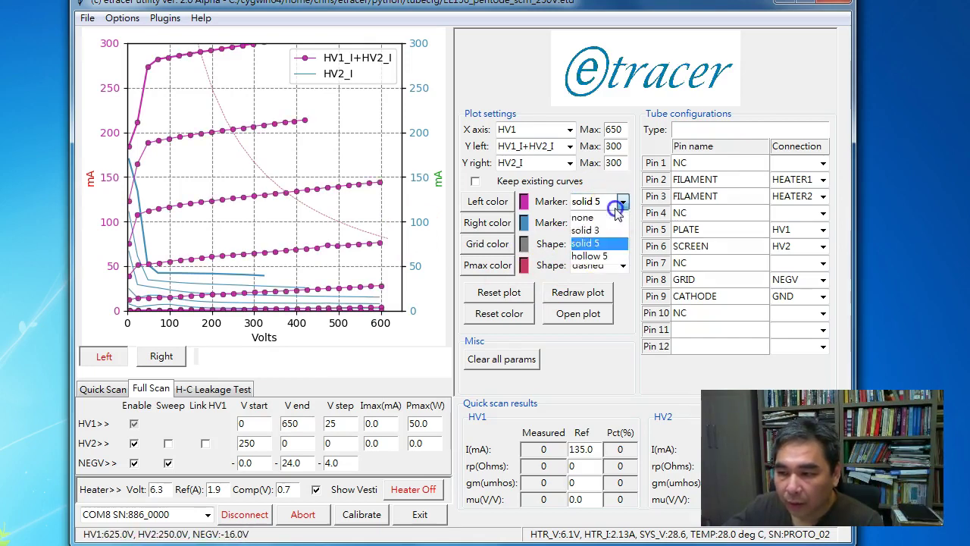
click(617, 259)
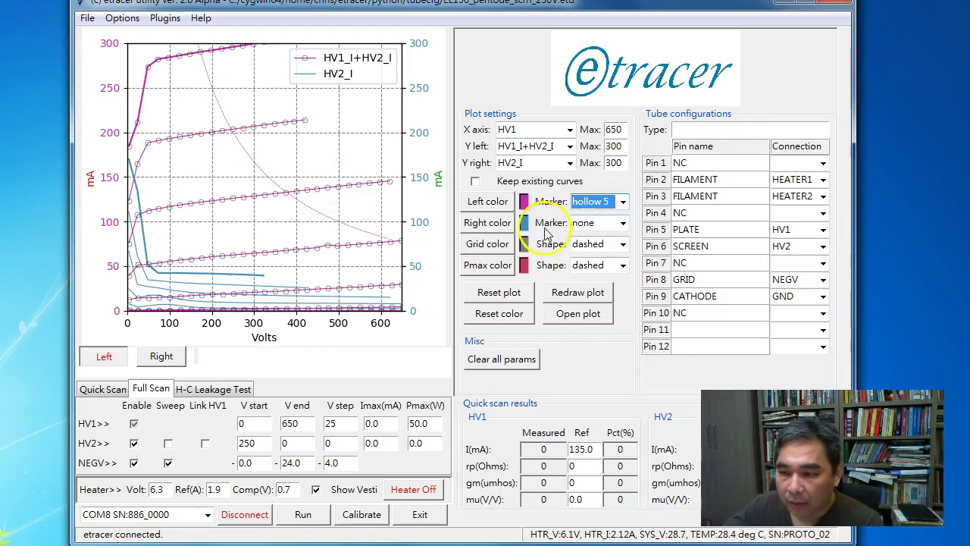
- Try the solid 5 marker on the Y-right curves and set it to hollow 5
click(622, 222)
click(610, 265)
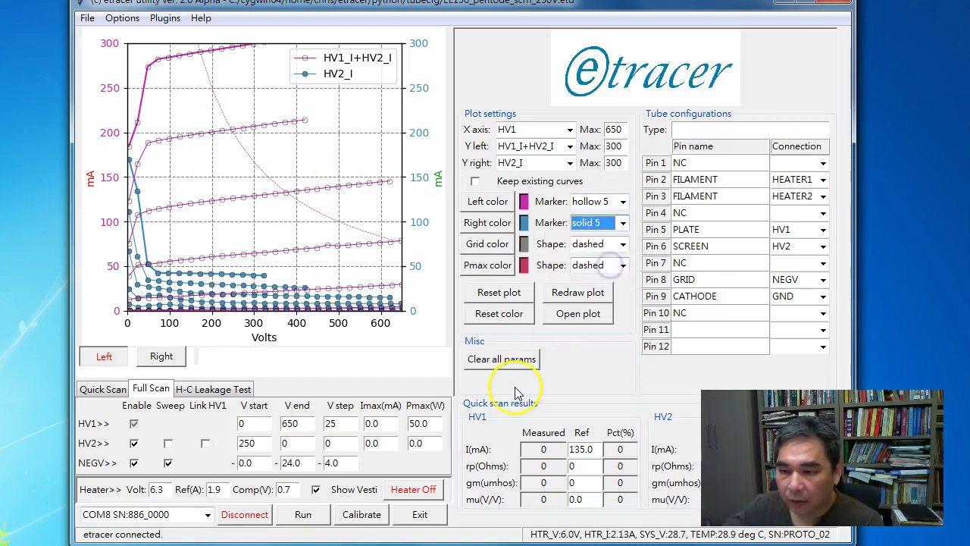
click(622, 222)
click(599, 278)
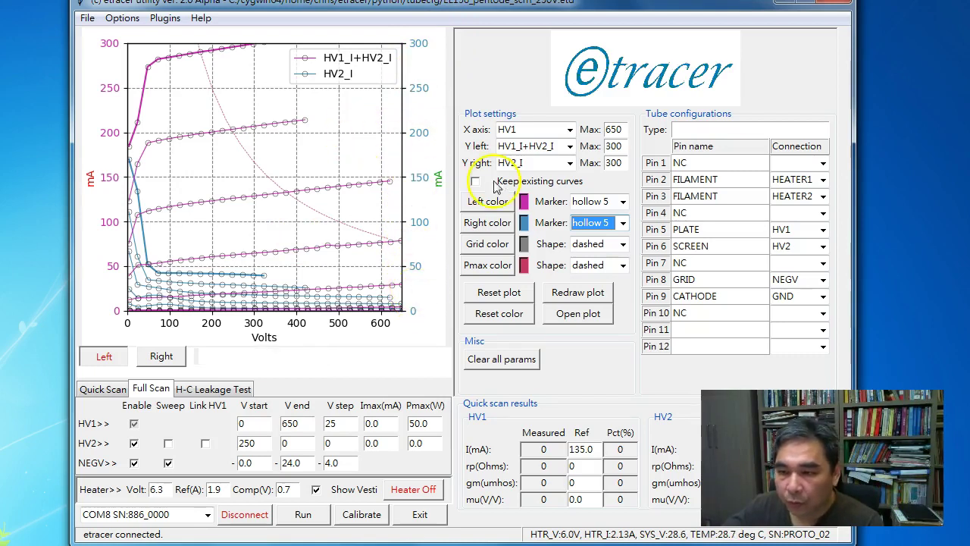
- Reset all plot colors to their defaults
click(512, 320)
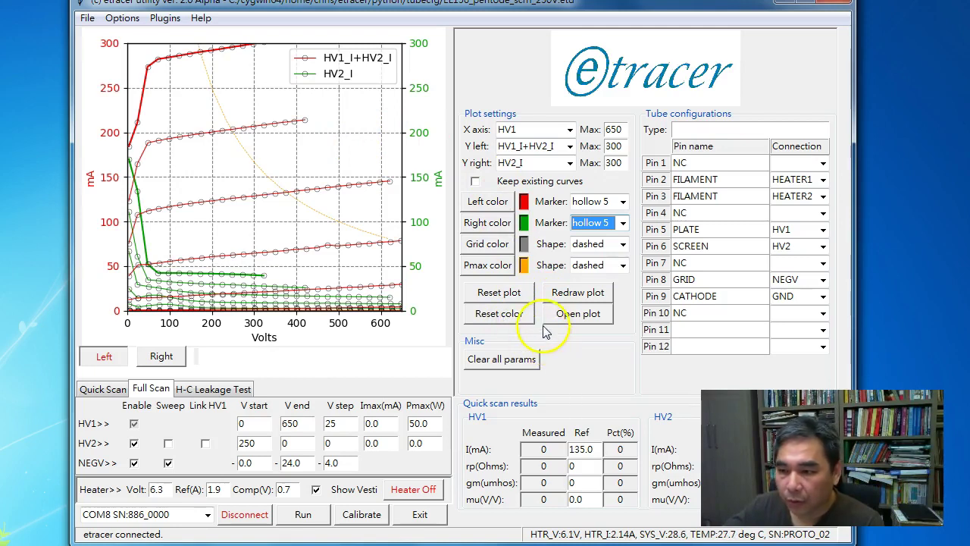
- Set both the Y-left and Y-right plot variables to NONE to hide their curves
click(561, 145)
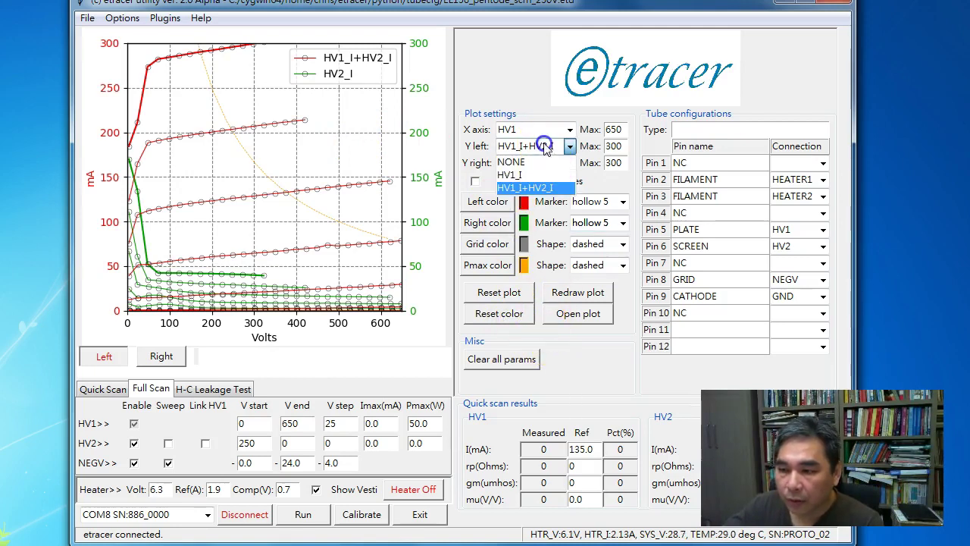
click(519, 163)
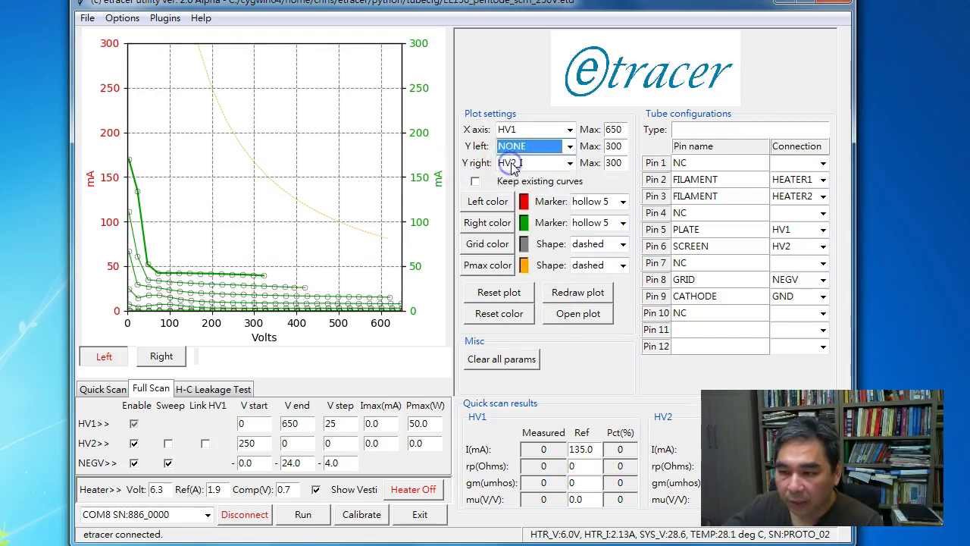
click(570, 162)
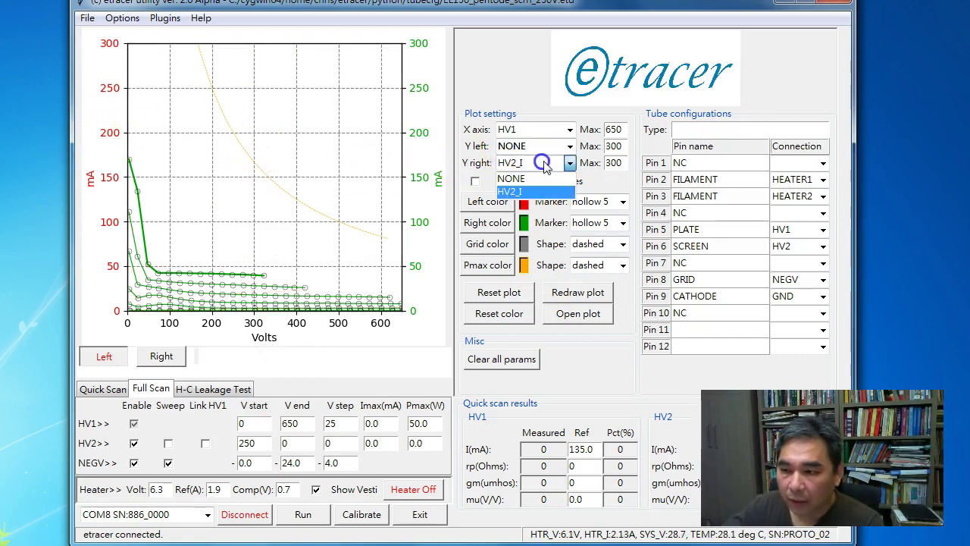
click(540, 181)
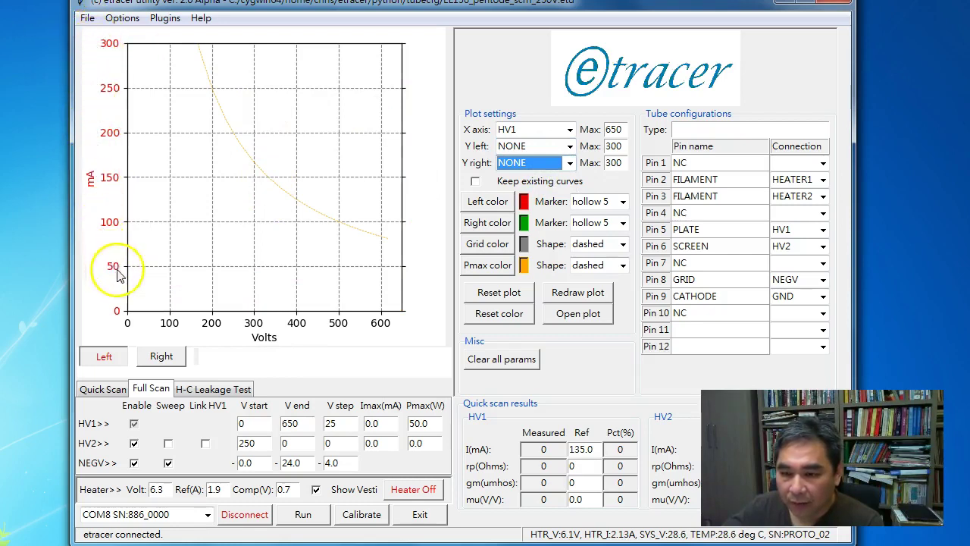
- Plot HV2_I on the Y-right axis and HV1_I on the Y-left axis
click(569, 164)
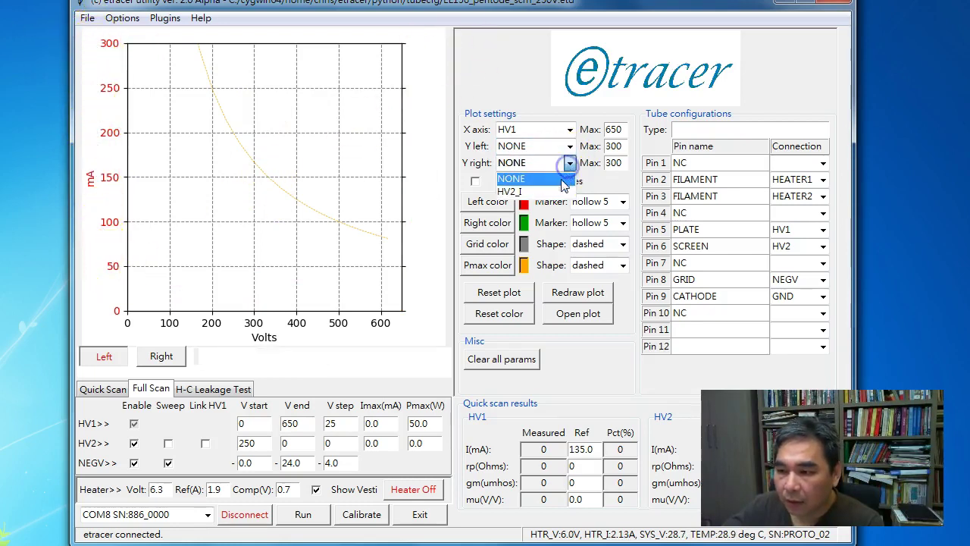
click(562, 191)
click(569, 147)
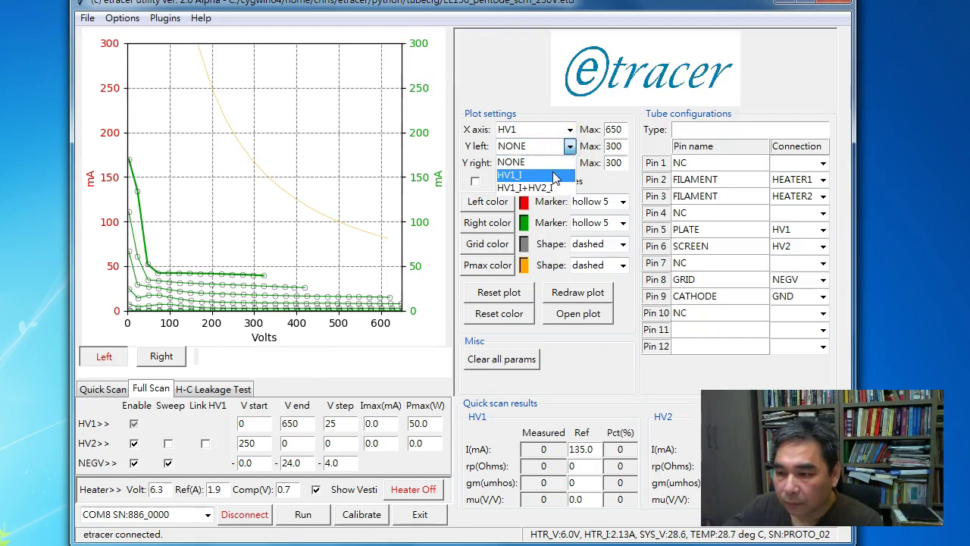
click(553, 176)
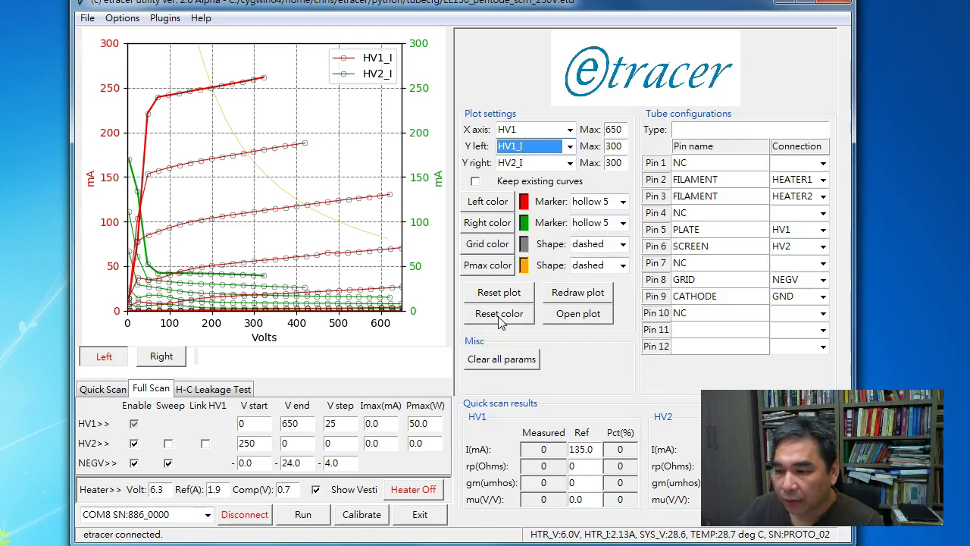
- Clear all parameters and load the saved measurement data from el156_scr250_2.csv
click(501, 359)
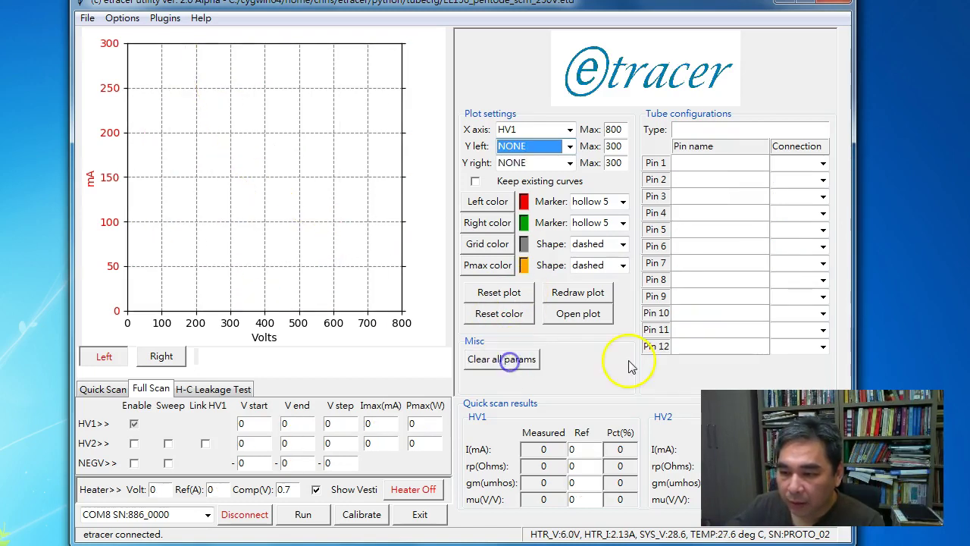
click(88, 18)
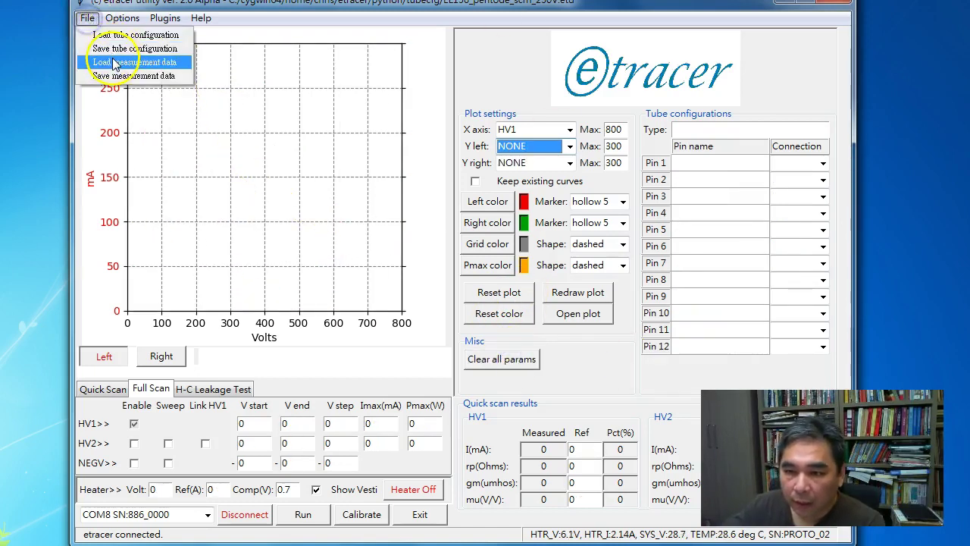
click(113, 64)
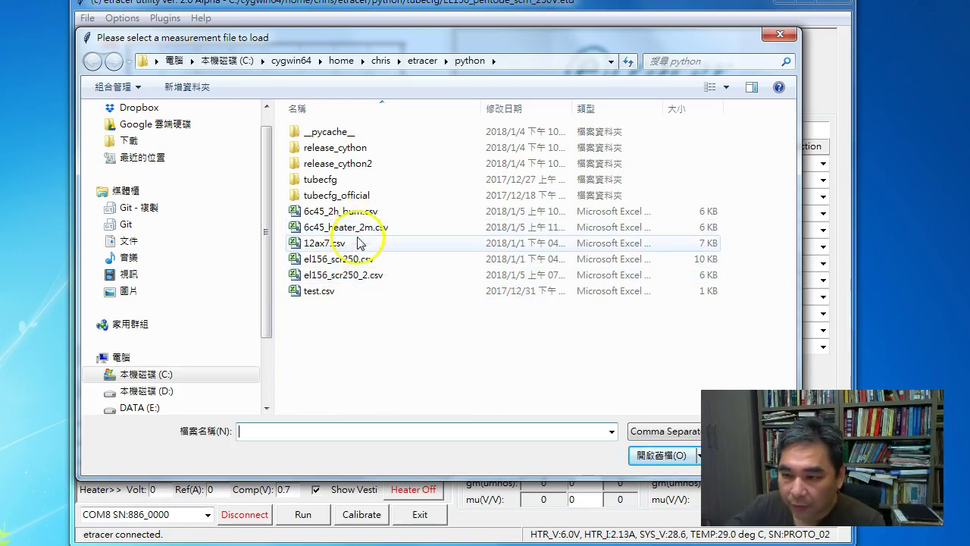
double_click(358, 277)
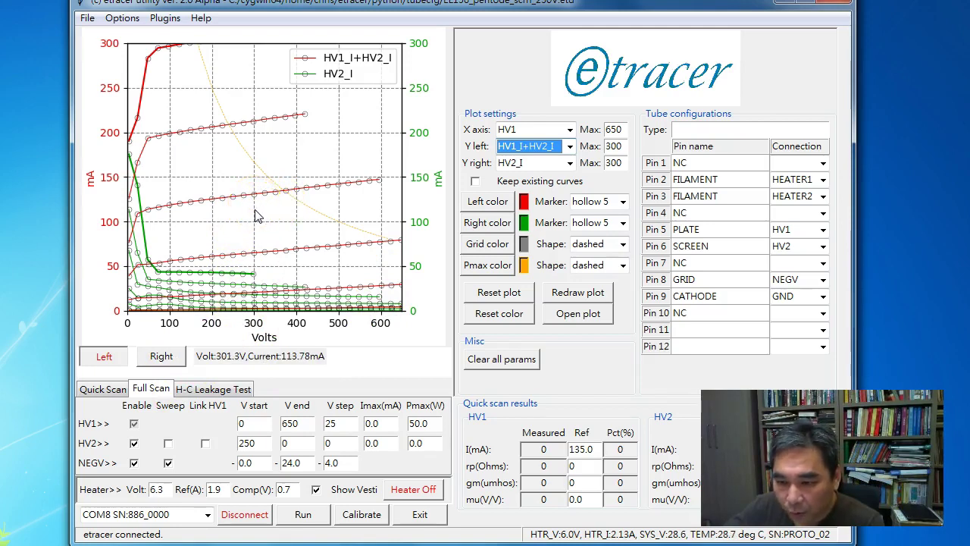
- Read the voltage and left-axis current at several points between the HV1_I+HV2_I curves in the plot
drag(258, 221, 297, 216)
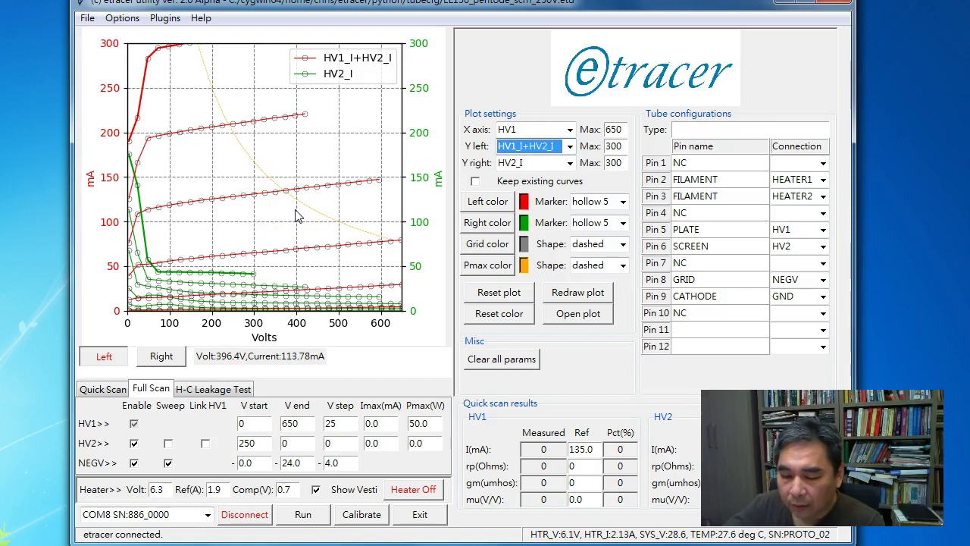
drag(297, 216, 277, 222)
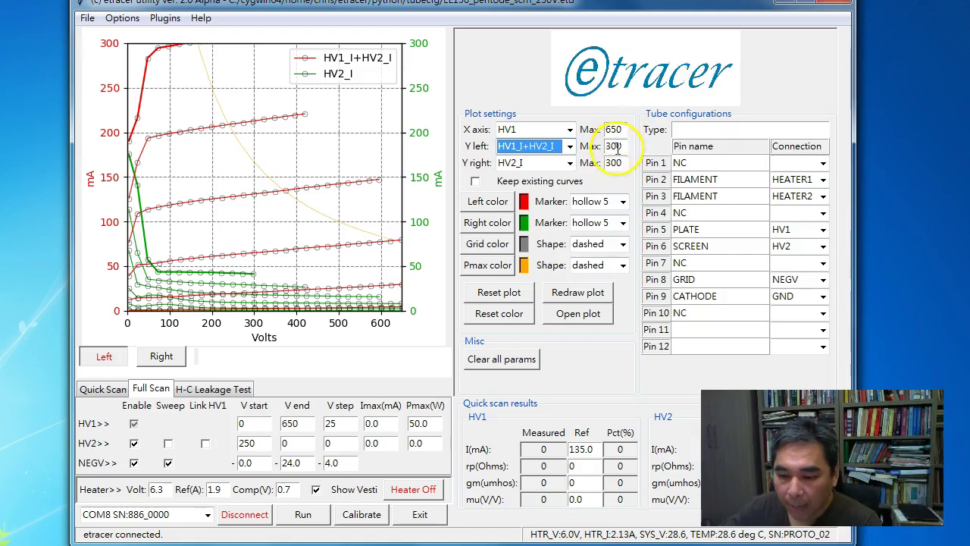
mouse_move(584, 10)
mouse_down()
mouse_move(599, 7)
mouse_move(579, 9)
mouse_up()
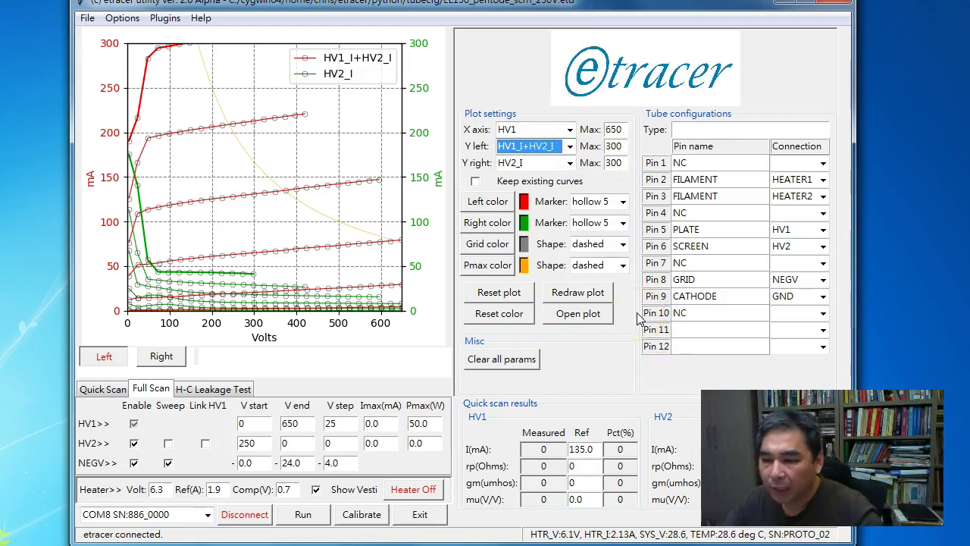
click(280, 298)
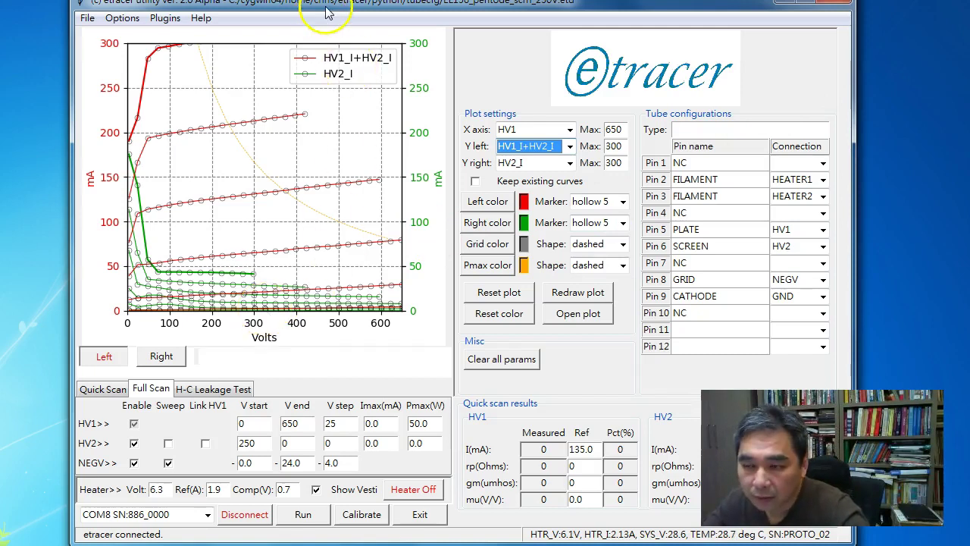